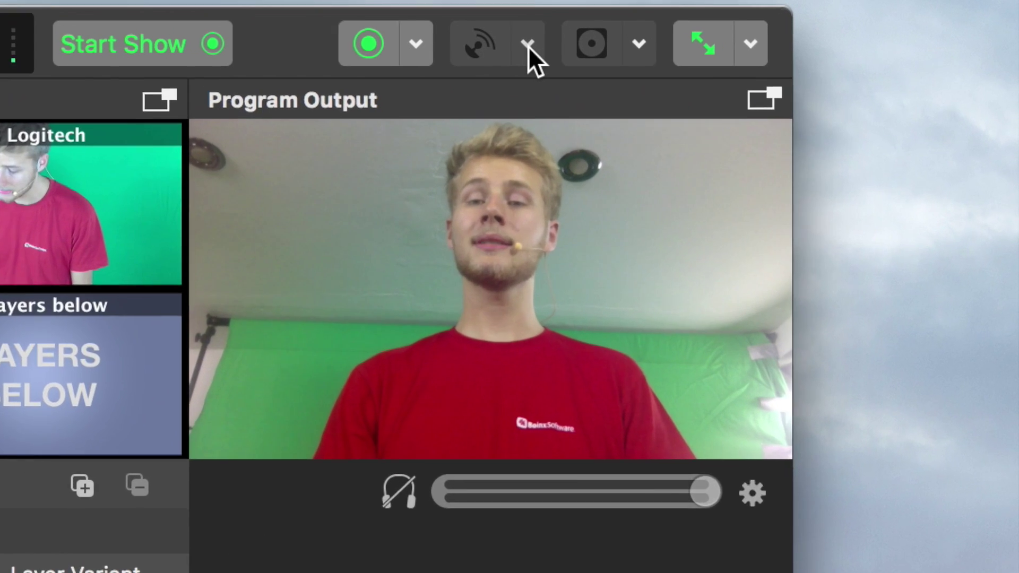
Choose Facebook as the streaming service, streaming to the personal profile
{"action": "left_click", "coordinate": [528, 45]}
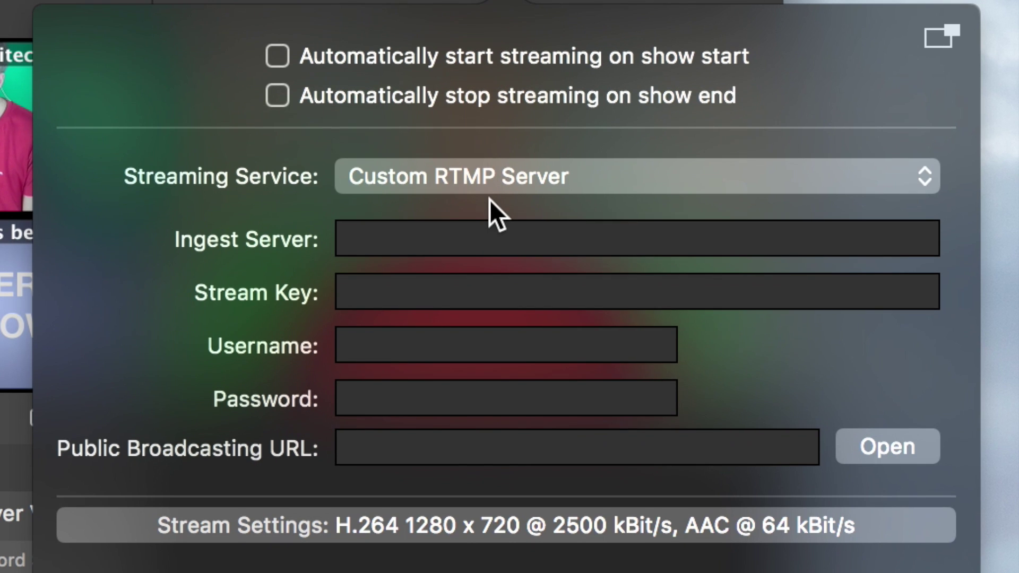
{"action": "left_click", "coordinate": [470, 268]}
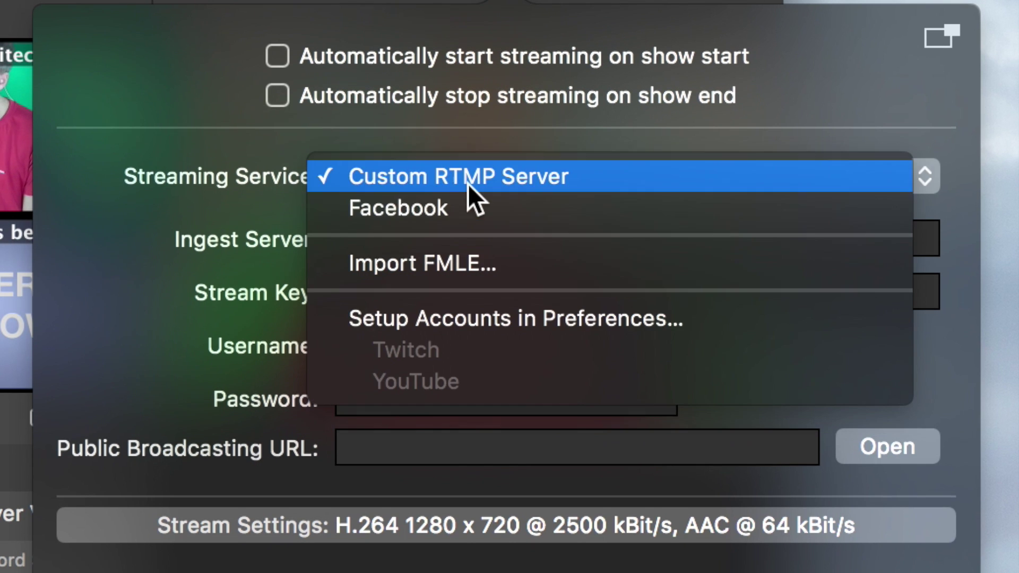
{"action": "left_click", "coordinate": [441, 212]}
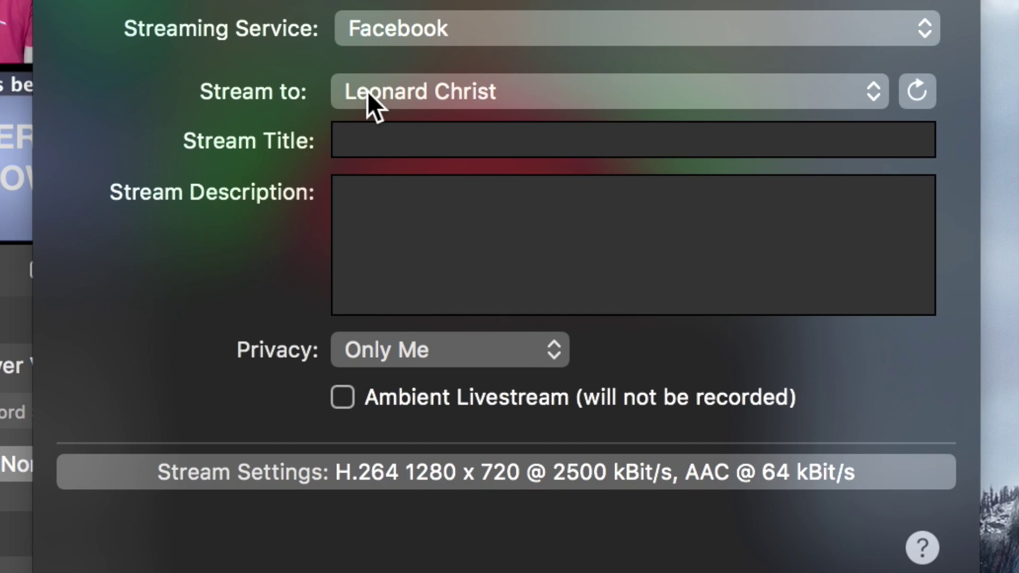
{"action": "left_click", "coordinate": [367, 91]}
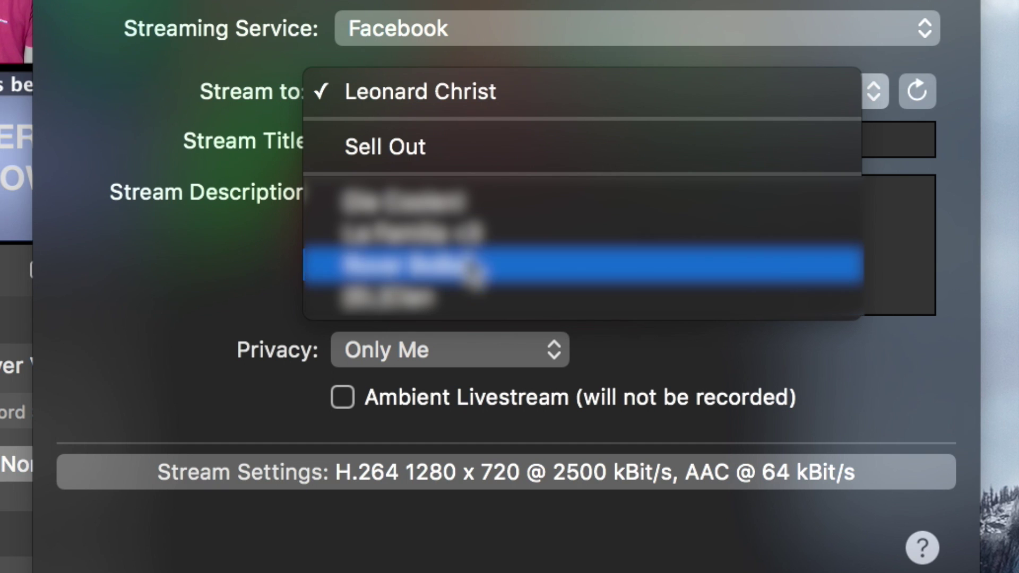
{"action": "left_click", "coordinate": [407, 99]}
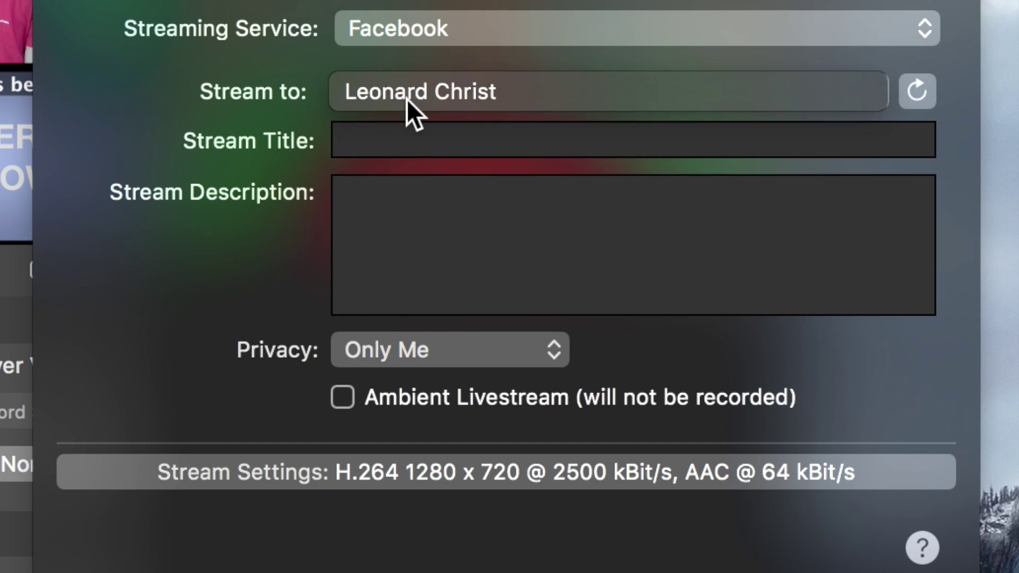
Title the Facebook stream 'mimoLive test' with description 'Test', then pick its privacy setting
{"action": "left_click", "coordinate": [411, 137]}
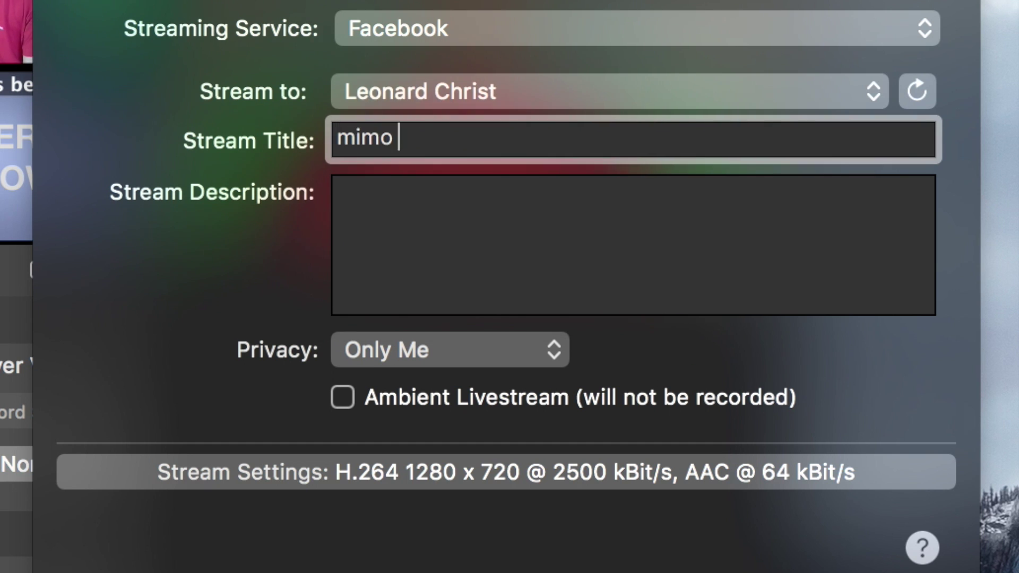
{"action": "left_click", "coordinate": [338, 190]}
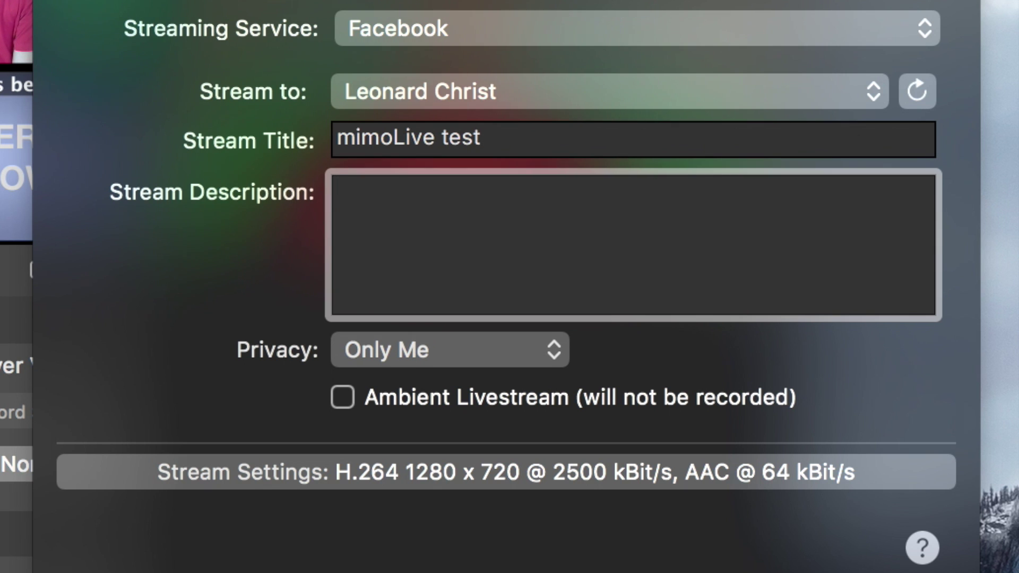
{"action": "left_click", "coordinate": [425, 352]}
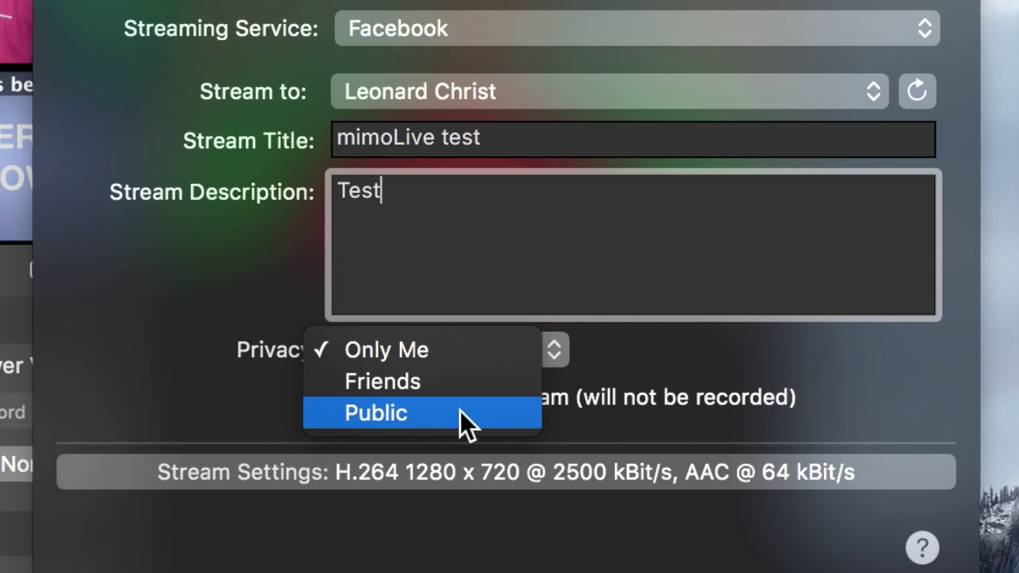
{"action": "left_click", "coordinate": [432, 359]}
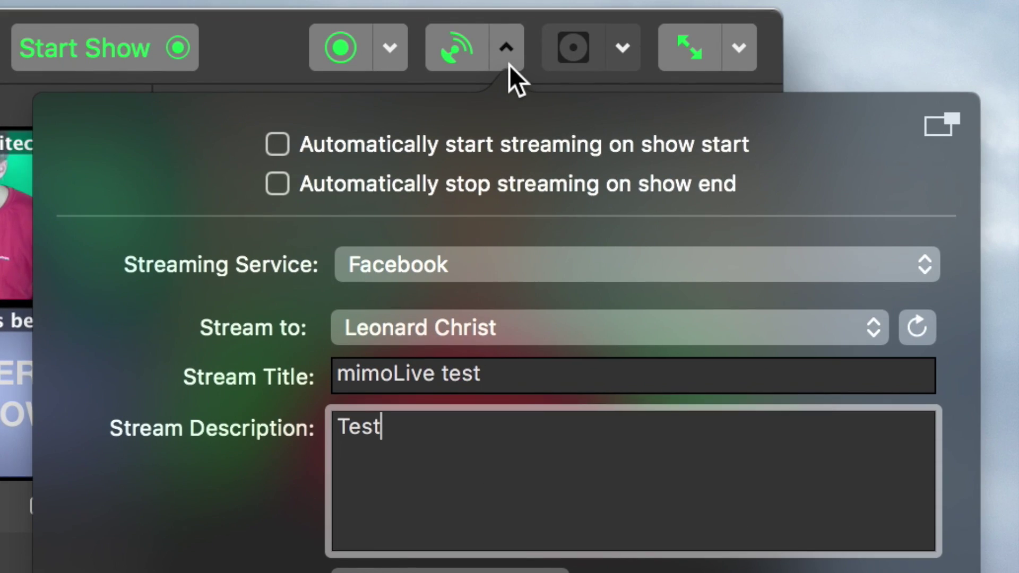
Close the streaming popover, go live to Facebook, and switch to Safari
{"action": "left_click", "coordinate": [508, 65]}
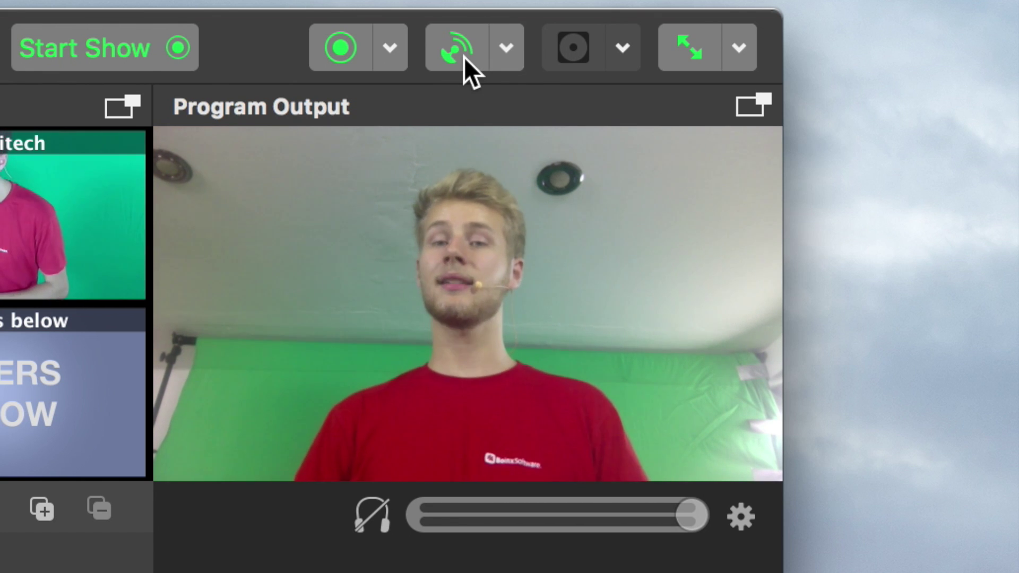
{"action": "left_click", "coordinate": [464, 56]}
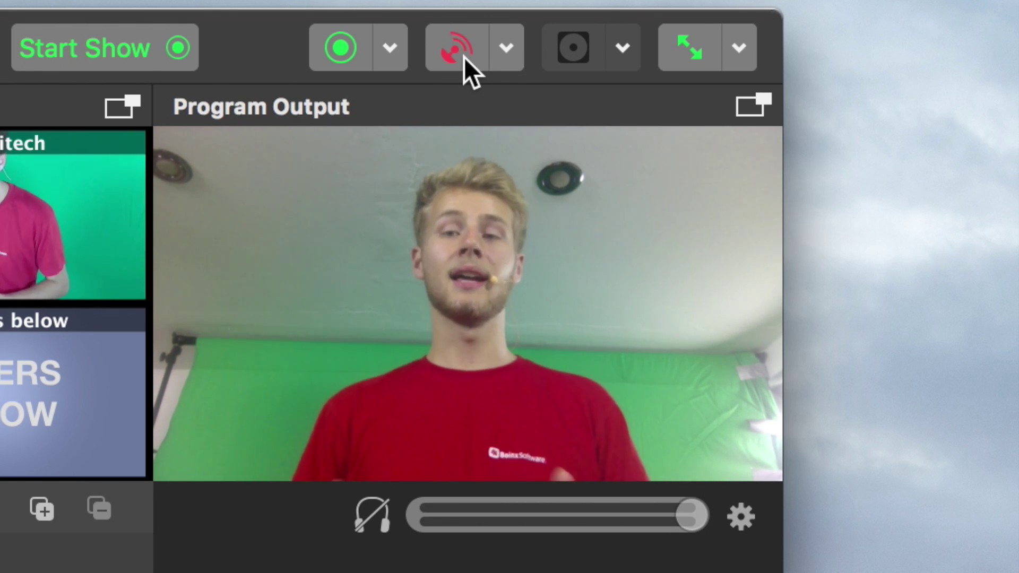
{"action": "key", "text": "super+Tab"}
{"action": "key", "text": "super+Tab"}
{"action": "key", "text": "super+Tab"}
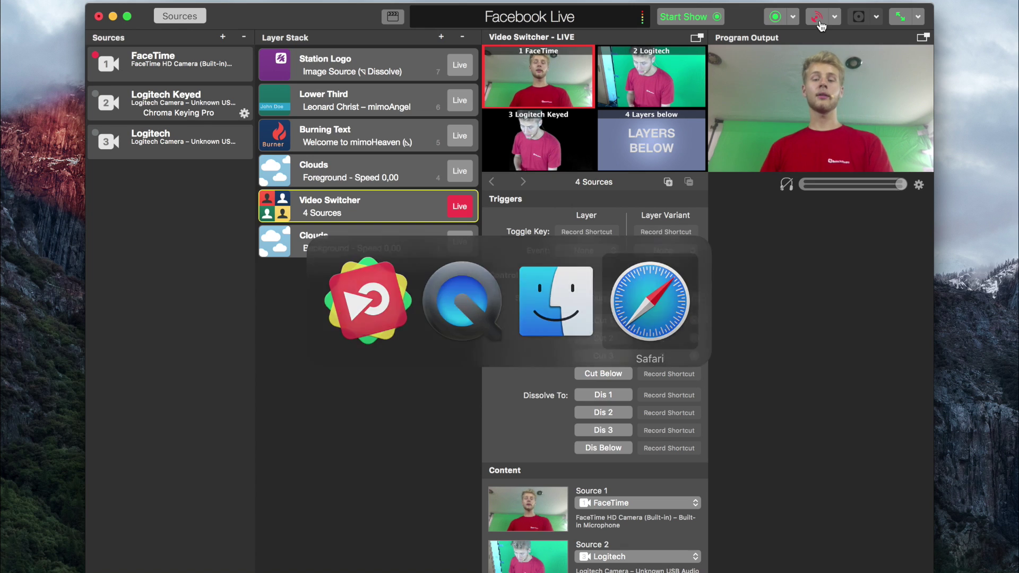
Play the LIVE post on the Facebook timeline, then return to mimoLive
{"action": "left_click", "coordinate": [572, 497]}
{"action": "scroll", "coordinate": [570, 495], "scroll_direction": "down", "scroll_amount": 3}
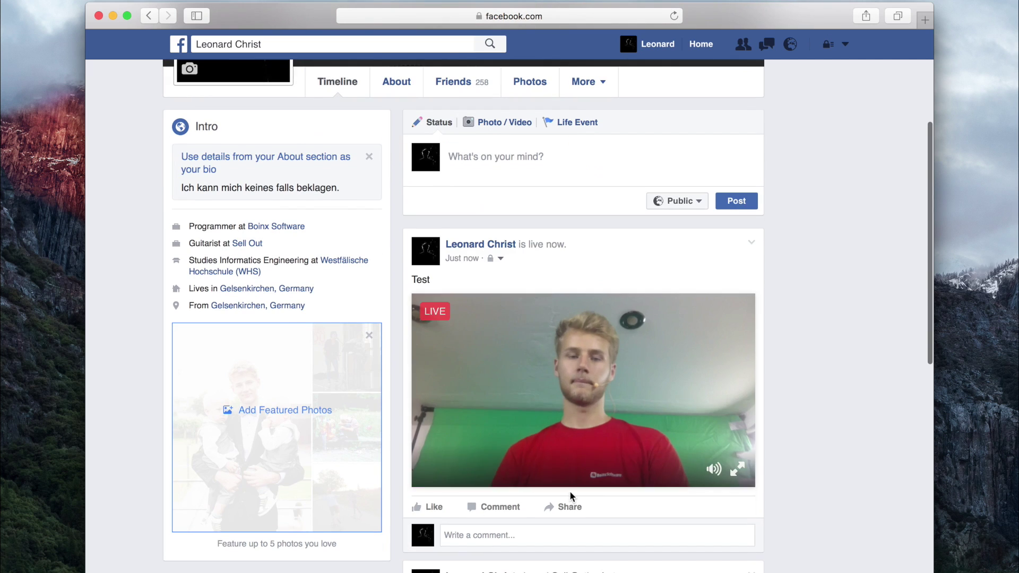
{"action": "key", "text": "super+Tab"}
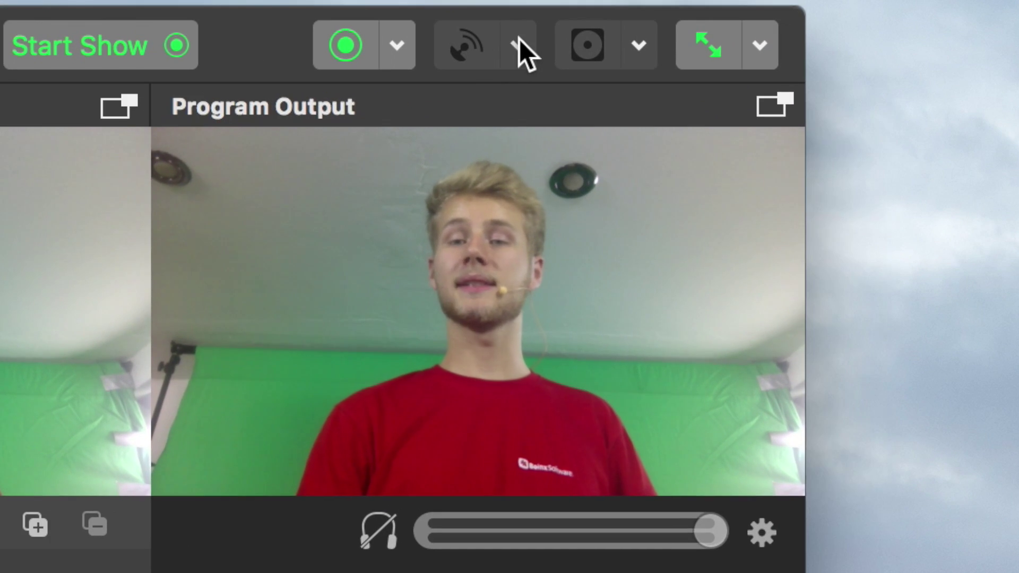
Choose Setup Accounts in Preferences… from the Streaming Service list
{"action": "left_click", "coordinate": [556, 43]}
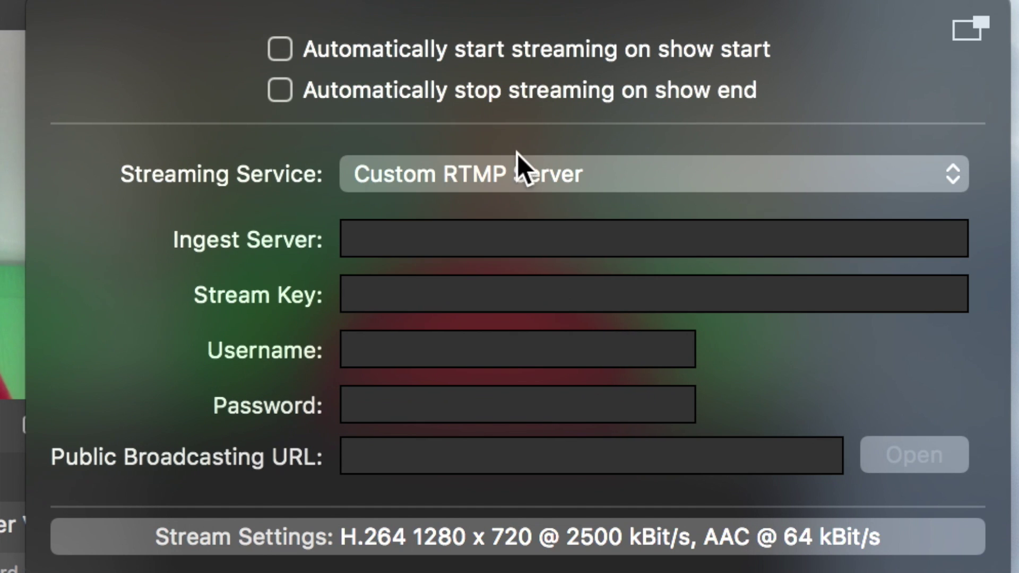
{"action": "left_click", "coordinate": [517, 155]}
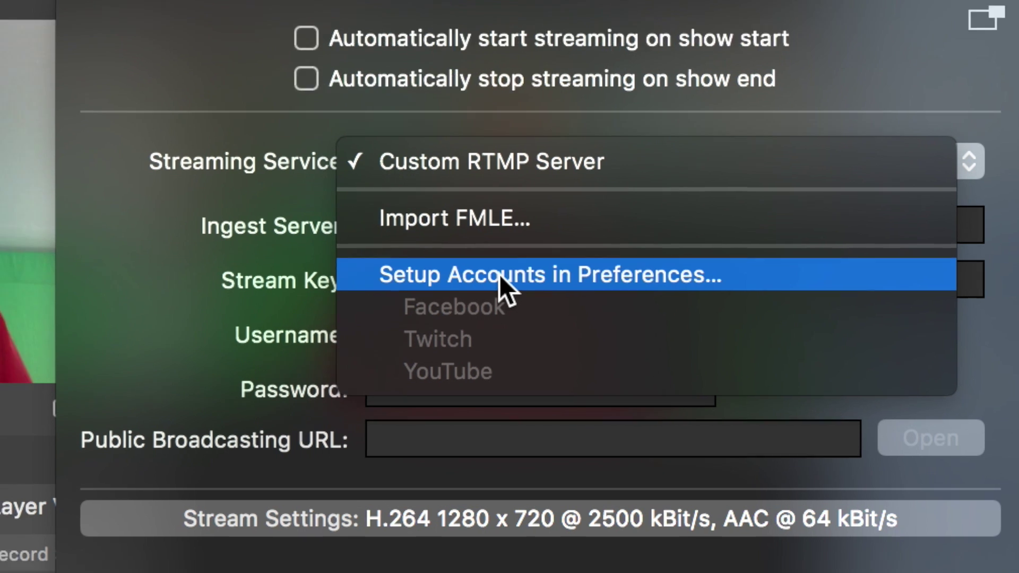
{"action": "left_click", "coordinate": [481, 291]}
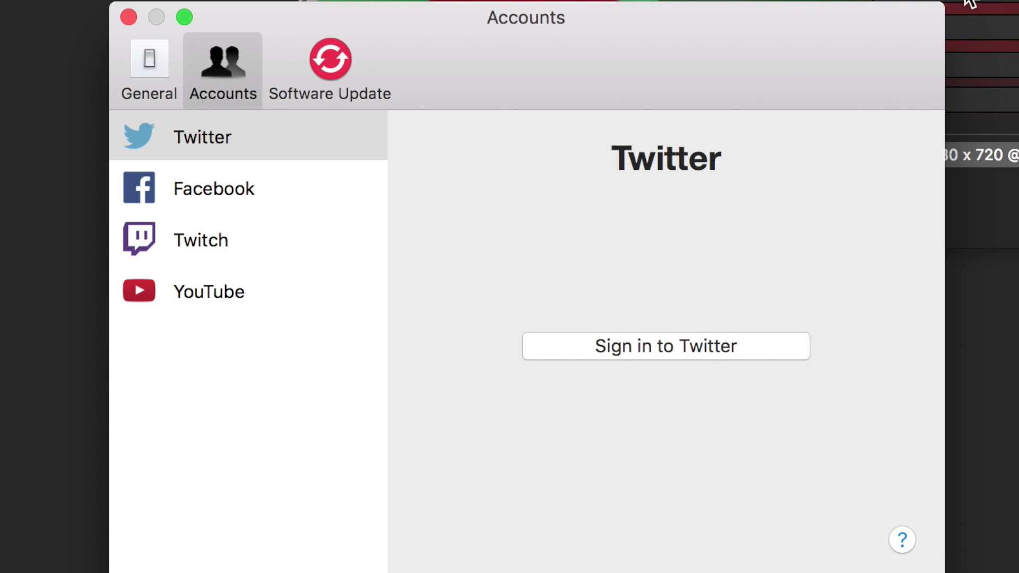
Select Facebook in Accounts, start signing in, and dismiss the public-privacy advice
{"action": "left_click", "coordinate": [298, 190]}
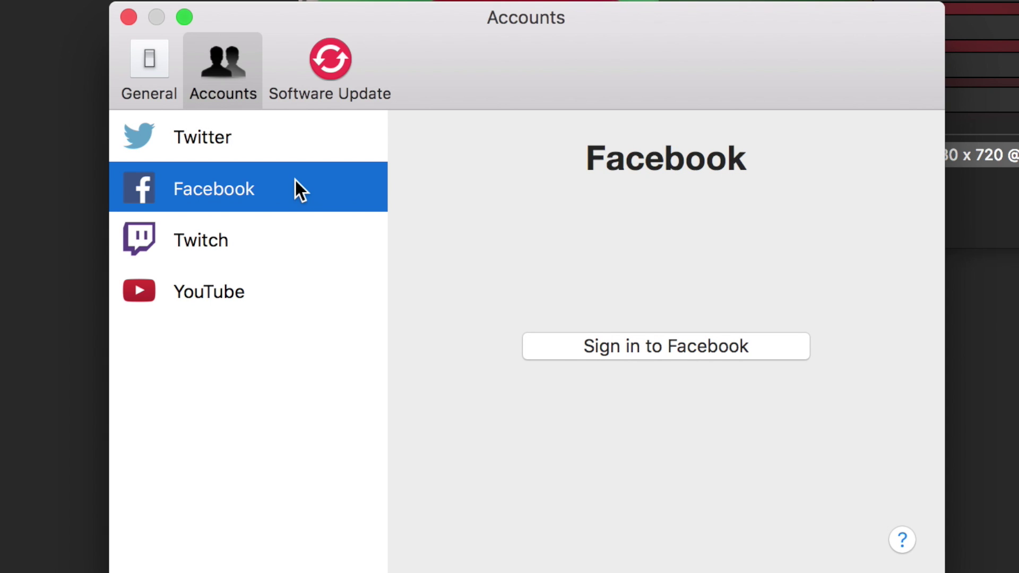
{"action": "left_click", "coordinate": [555, 348]}
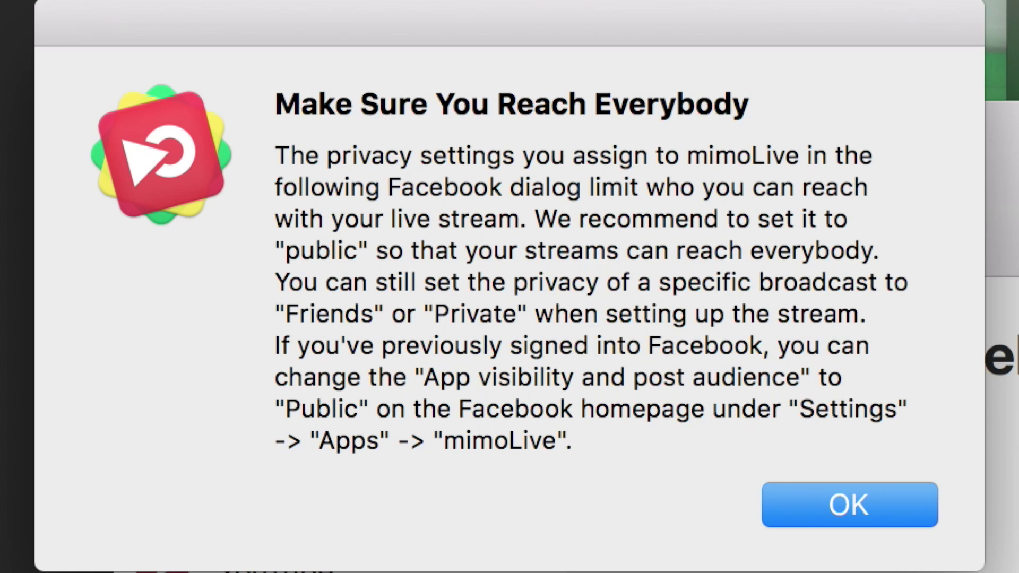
{"action": "left_click", "coordinate": [831, 504]}
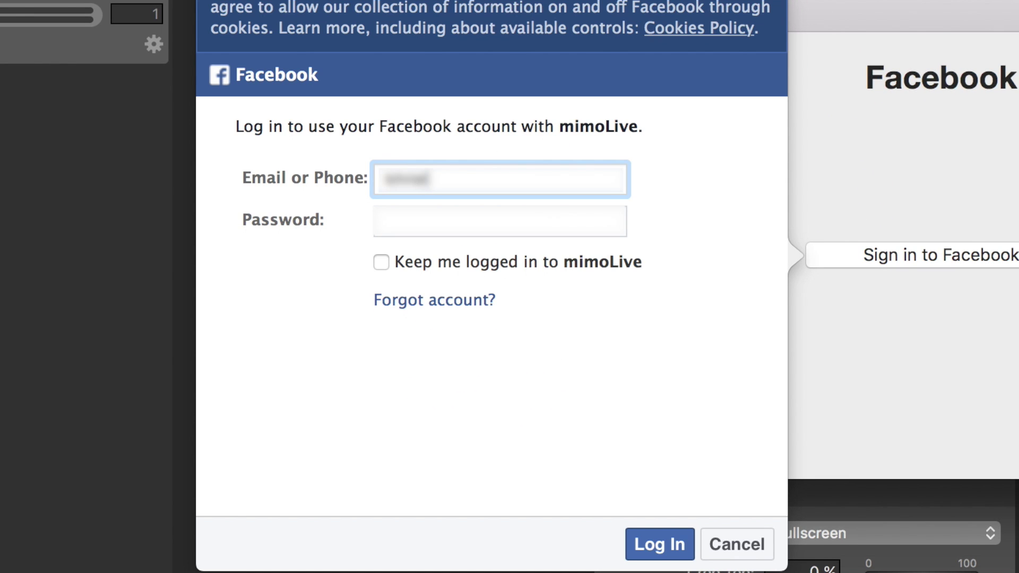
Log in to Facebook with the account e-mail and password, keeping mimoLive logged in
{"action": "type", "text": "om"}
{"action": "key", "text": "Tab"}
{"action": "type", "text": "•"}
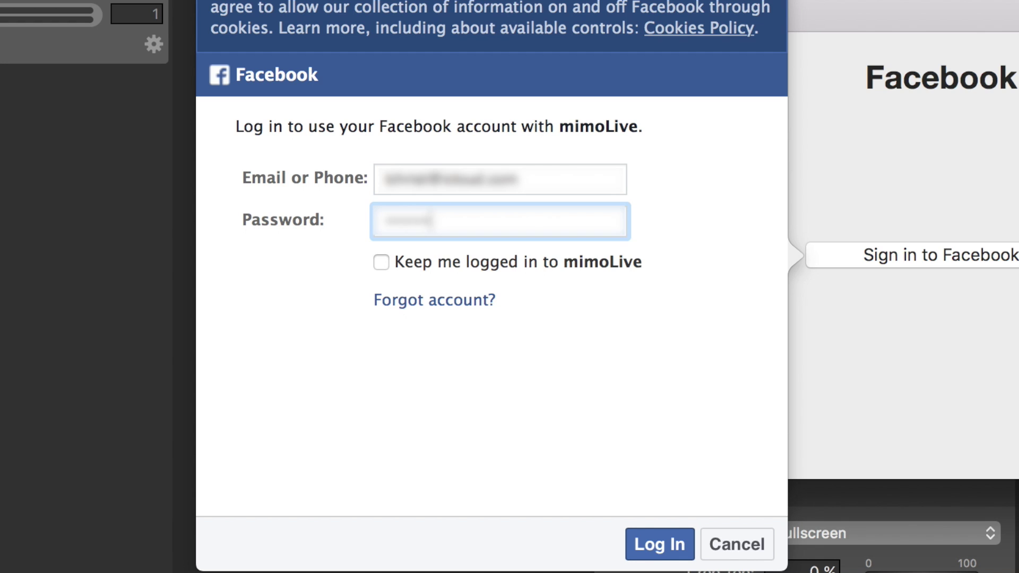
{"action": "left_click", "coordinate": [587, 263]}
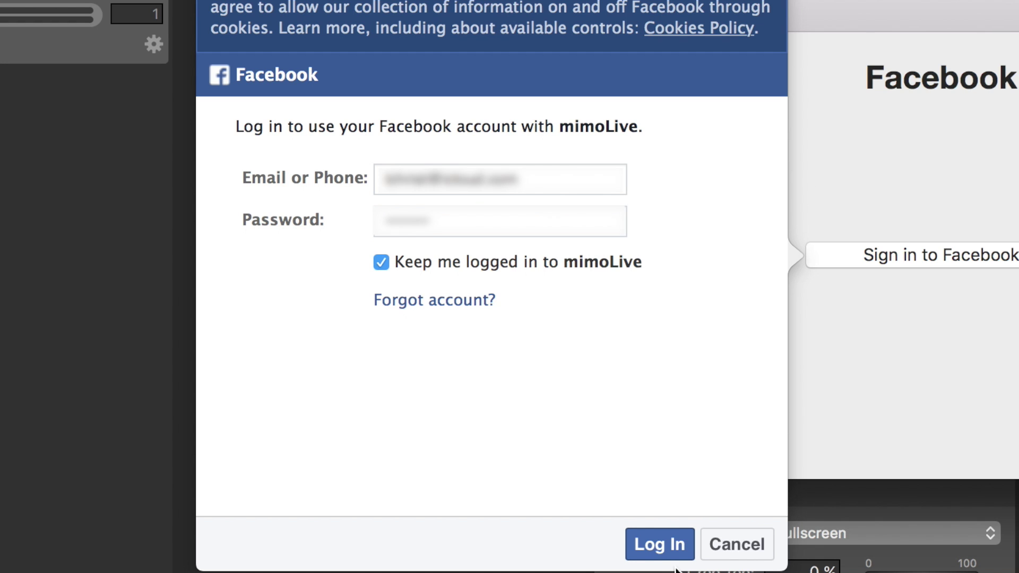
{"action": "left_click", "coordinate": [665, 552]}
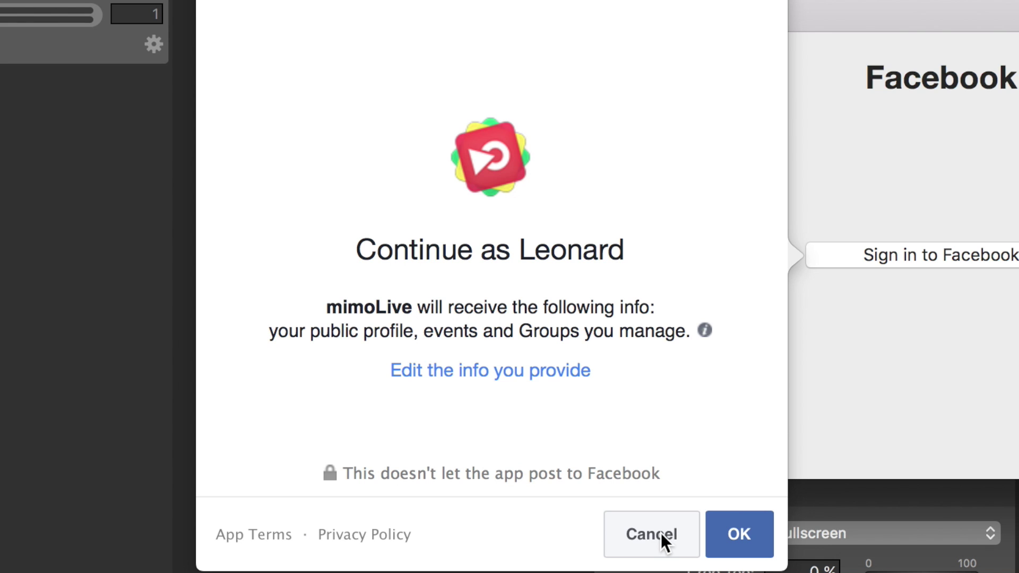
Continue as the signed-in user and let mimoLive post with a Public audience
{"action": "left_click", "coordinate": [732, 536]}
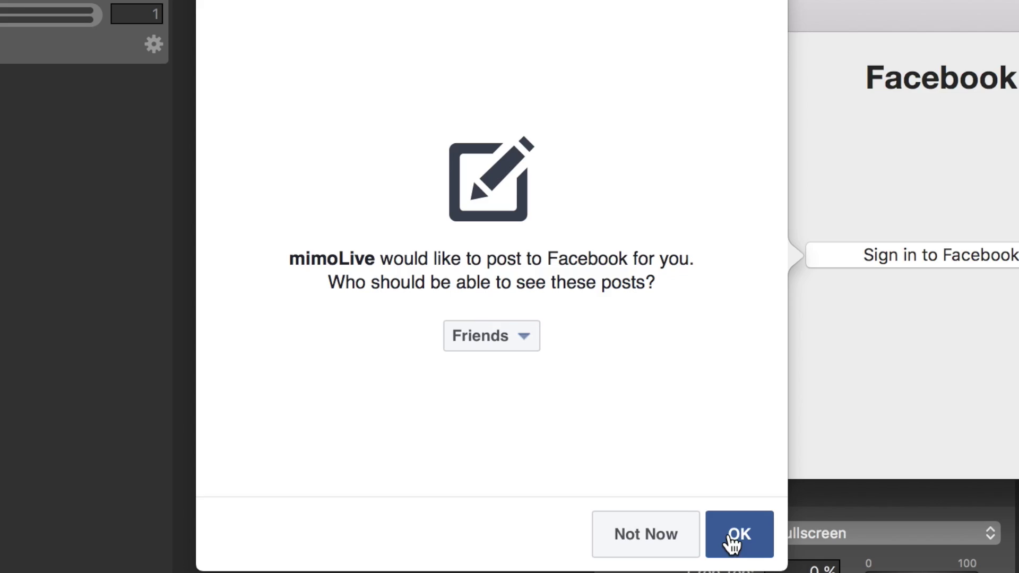
{"action": "left_click", "coordinate": [506, 343]}
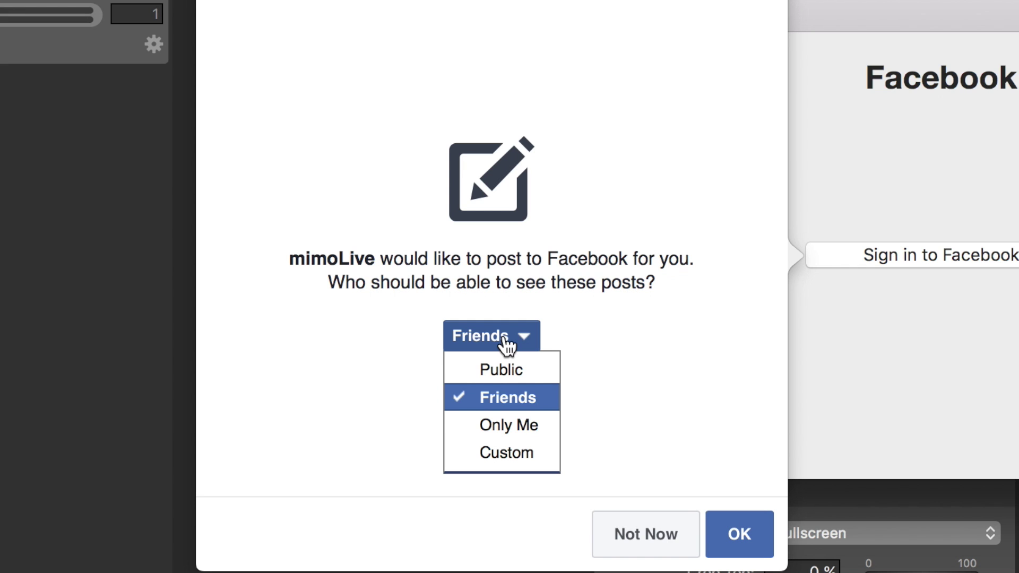
{"action": "left_click", "coordinate": [514, 378]}
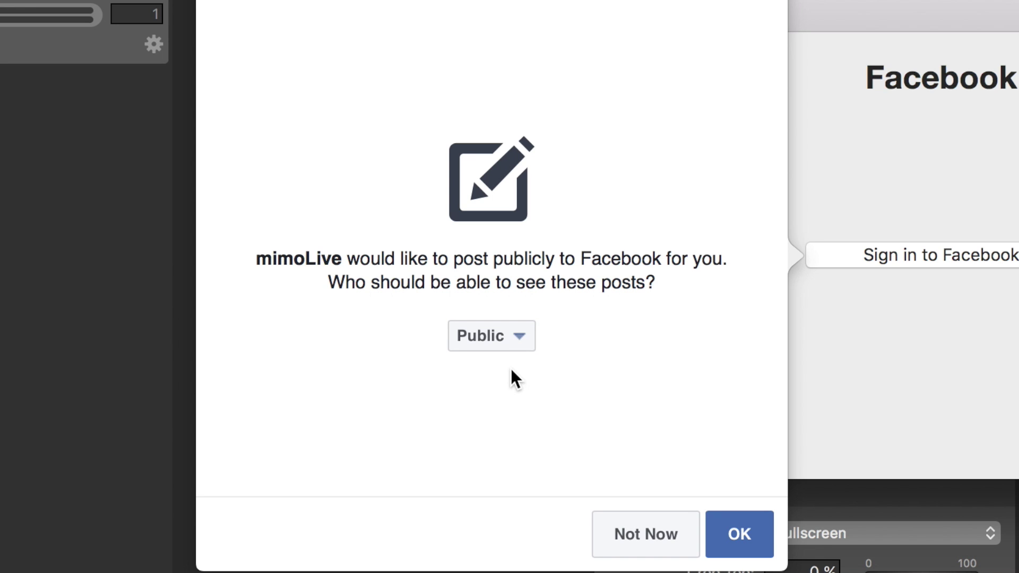
{"action": "left_click", "coordinate": [746, 533]}
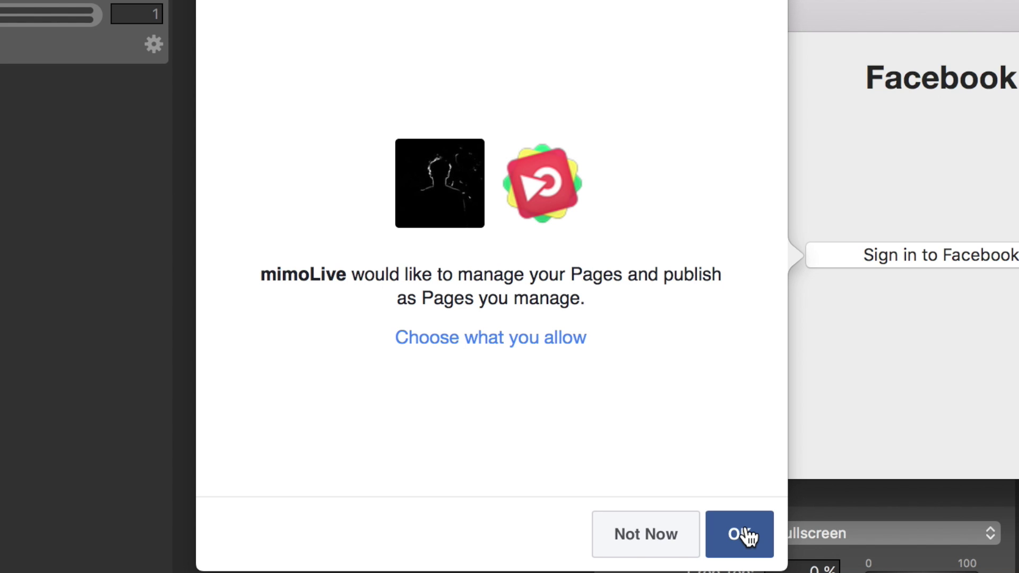
Allow Pages management, close Preferences, and select Facebook as the streaming service again
{"action": "left_click", "coordinate": [745, 536]}
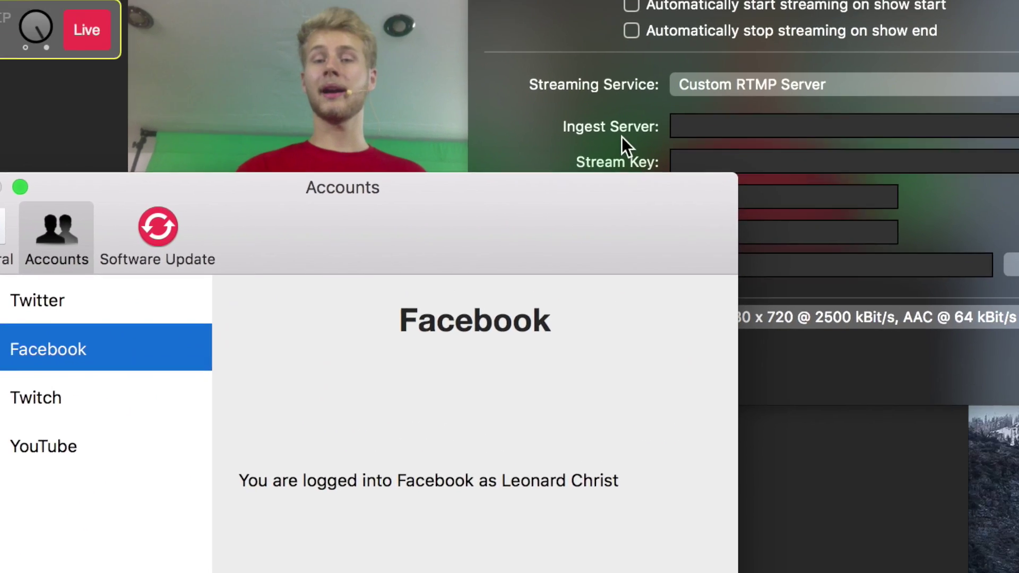
{"action": "key", "text": "super+w"}
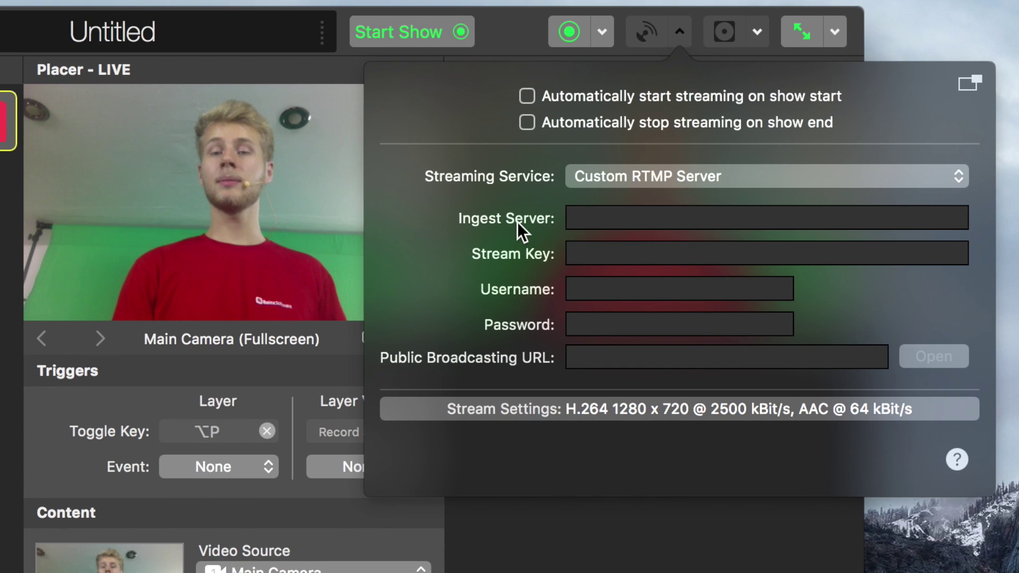
{"action": "left_click", "coordinate": [601, 177]}
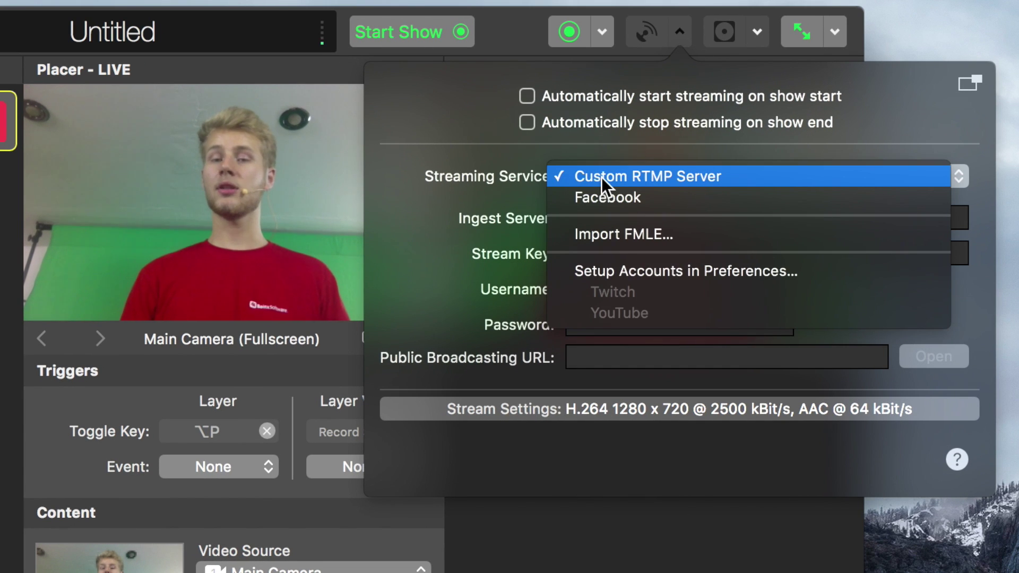
{"action": "left_click", "coordinate": [603, 196]}
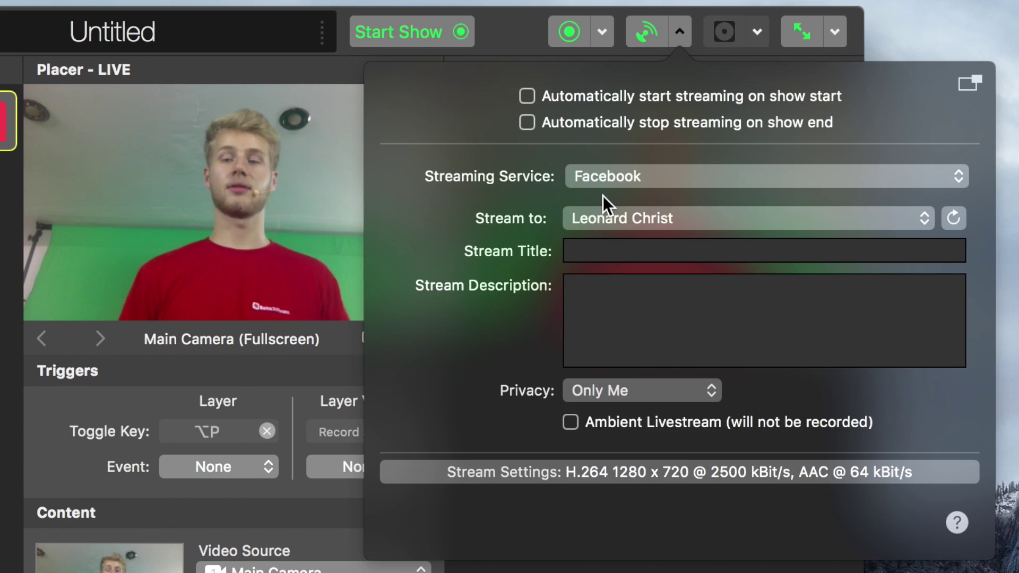